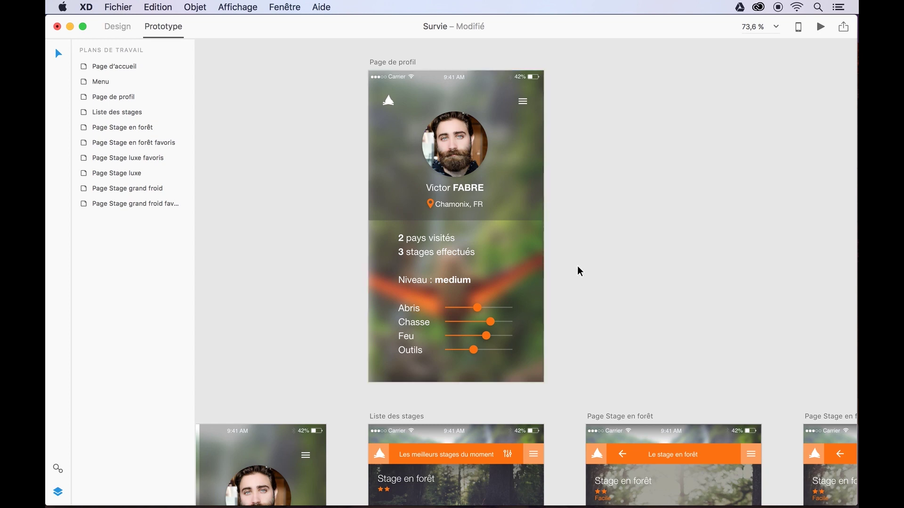
Step: Review the artboards across the prototype and inspect the links attached to Liste des stages, down to the grand froid pages
{"action": "scroll", "coordinate": [462, 276], "scroll_direction": "down", "scroll_amount": 2}
{"action": "scroll", "coordinate": [462, 276], "scroll_direction": "left", "scroll_amount": 1}
{"action": "scroll", "coordinate": [461, 278], "scroll_direction": "down", "scroll_amount": 3}
{"action": "scroll", "coordinate": [461, 278], "scroll_direction": "left", "scroll_amount": 2}
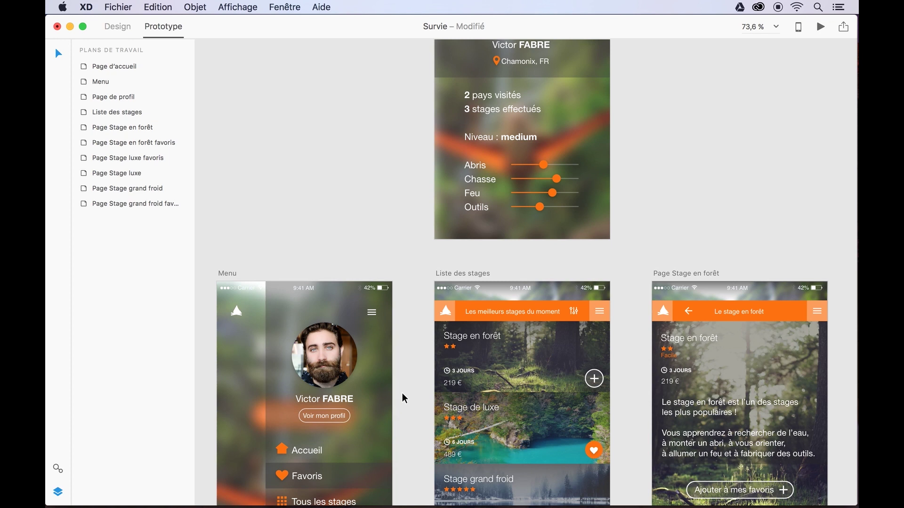
{"action": "scroll", "coordinate": [402, 396], "scroll_direction": "down", "scroll_amount": 5}
{"action": "scroll", "coordinate": [402, 394], "scroll_direction": "down", "scroll_amount": 5}
{"action": "scroll", "coordinate": [402, 393], "scroll_direction": "down", "scroll_amount": 3}
{"action": "scroll", "coordinate": [402, 393], "scroll_direction": "right", "scroll_amount": 2}
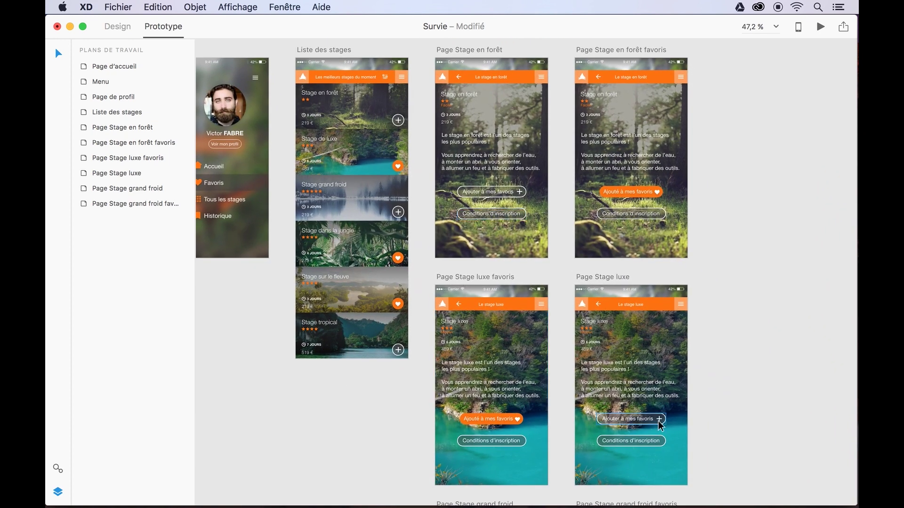
{"action": "scroll", "coordinate": [721, 377], "scroll_direction": "down", "scroll_amount": 3}
{"action": "scroll", "coordinate": [721, 377], "scroll_direction": "left", "scroll_amount": 1}
{"action": "scroll", "coordinate": [720, 375], "scroll_direction": "up", "scroll_amount": 6}
{"action": "scroll", "coordinate": [720, 375], "scroll_direction": "left", "scroll_amount": 3}
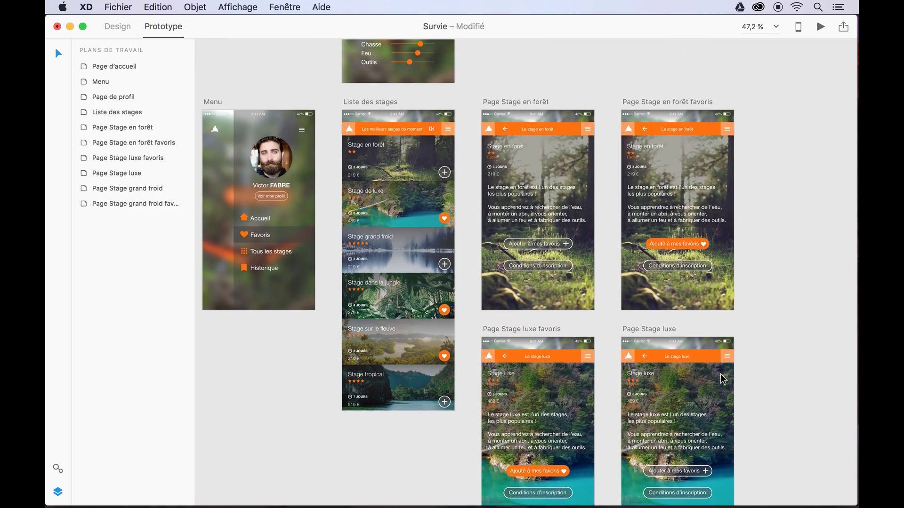
{"action": "scroll", "coordinate": [309, 116], "scroll_direction": "up", "scroll_amount": 2}
{"action": "scroll", "coordinate": [308, 117], "scroll_direction": "left", "scroll_amount": 2}
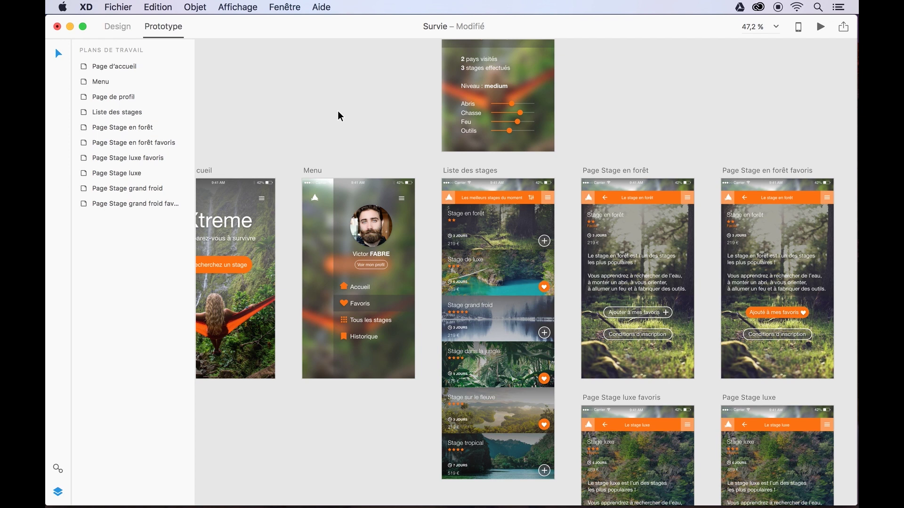
{"action": "left_click", "coordinate": [461, 170]}
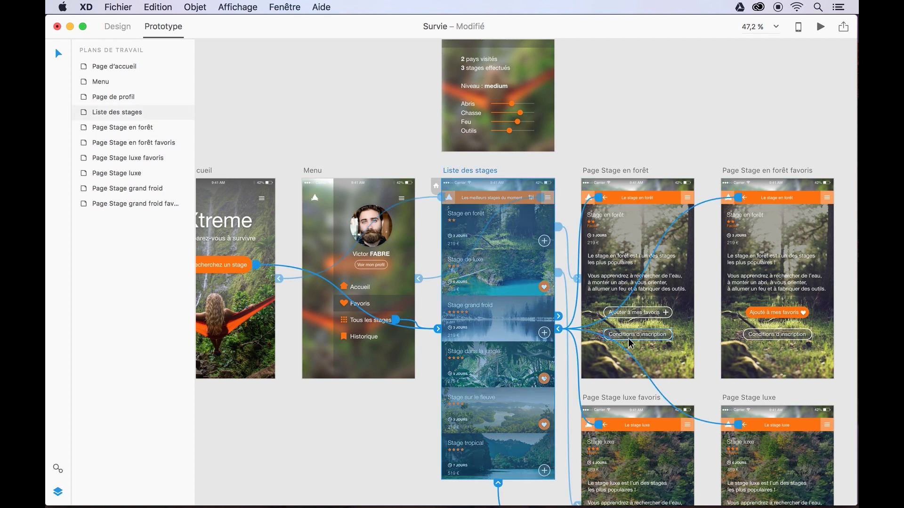
{"action": "scroll", "coordinate": [663, 351], "scroll_direction": "right", "scroll_amount": 5}
{"action": "scroll", "coordinate": [664, 351], "scroll_direction": "down", "scroll_amount": 1}
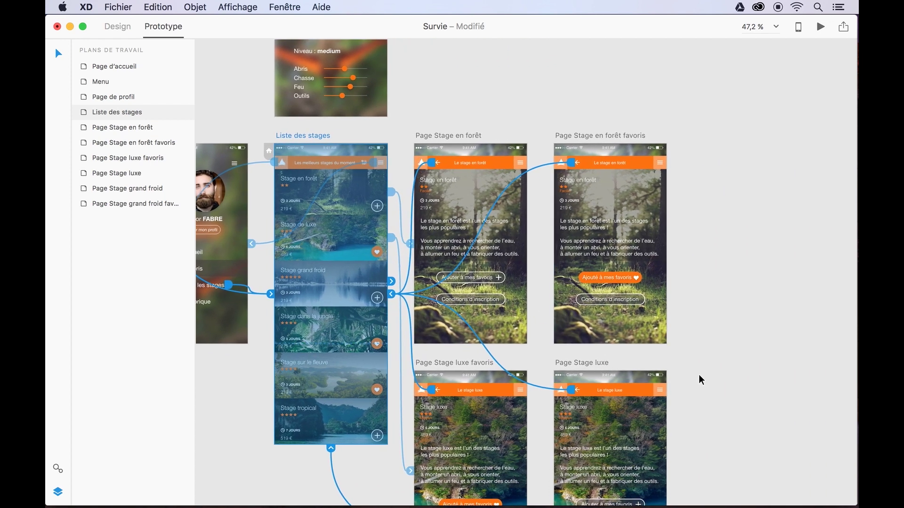
{"action": "scroll", "coordinate": [699, 375], "scroll_direction": "down", "scroll_amount": 10}
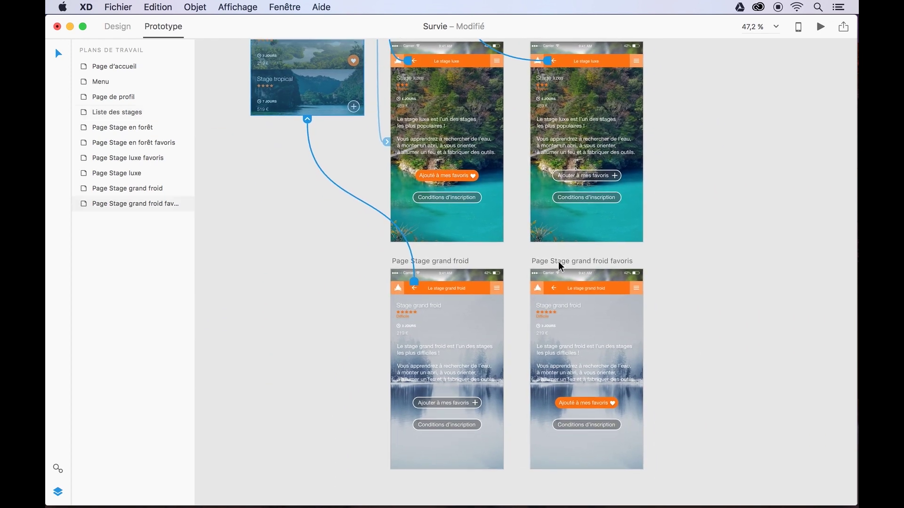
Step: Link the logo's rectangle on Page Stage grand froid favoris to Page d'accueil with the Glisser vers le bas transition
{"action": "scroll", "coordinate": [677, 269], "scroll_direction": "up", "scroll_amount": 10}
{"action": "scroll", "coordinate": [677, 268], "scroll_direction": "left", "scroll_amount": 5}
{"action": "scroll", "coordinate": [677, 268], "scroll_direction": "down", "scroll_amount": 4}
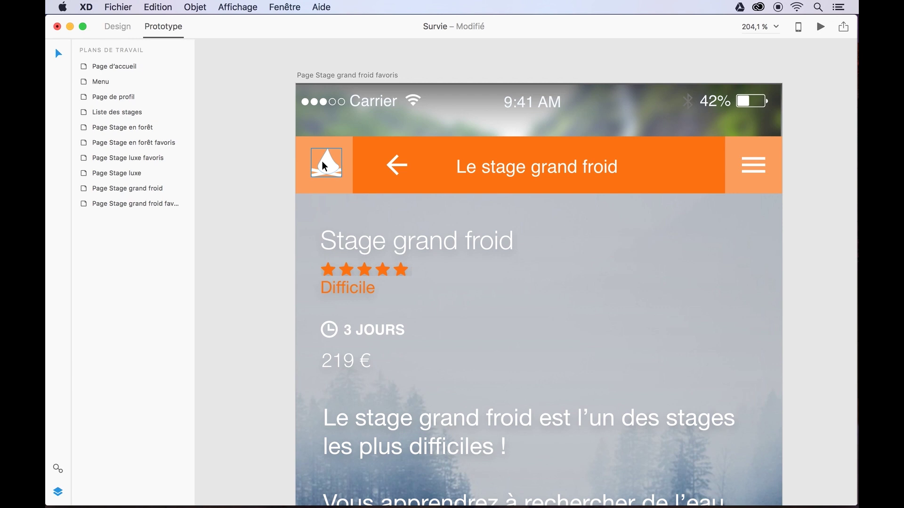
{"action": "double_click", "coordinate": [304, 163]}
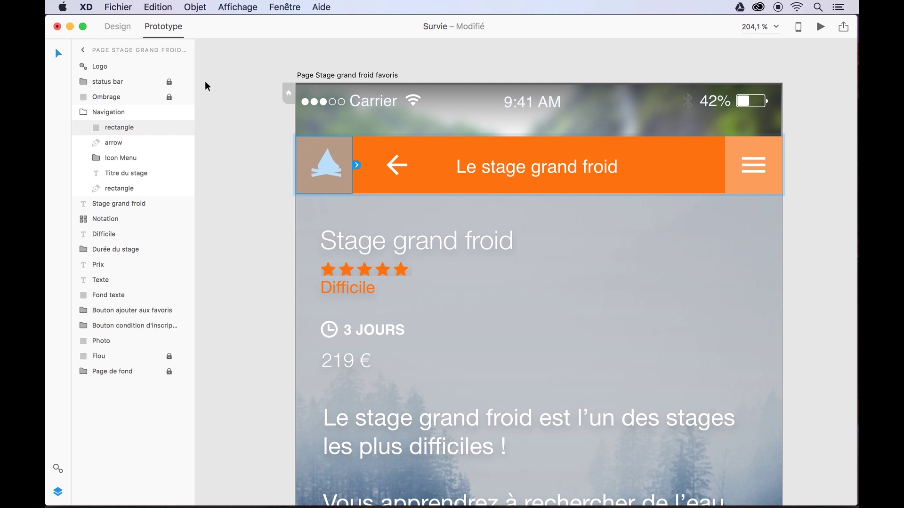
{"action": "left_click", "coordinate": [356, 165]}
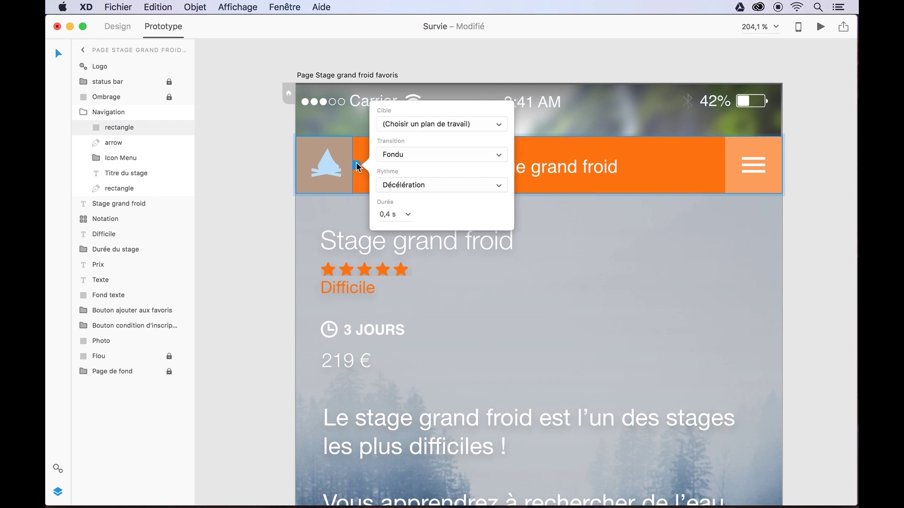
{"action": "left_click", "coordinate": [496, 125]}
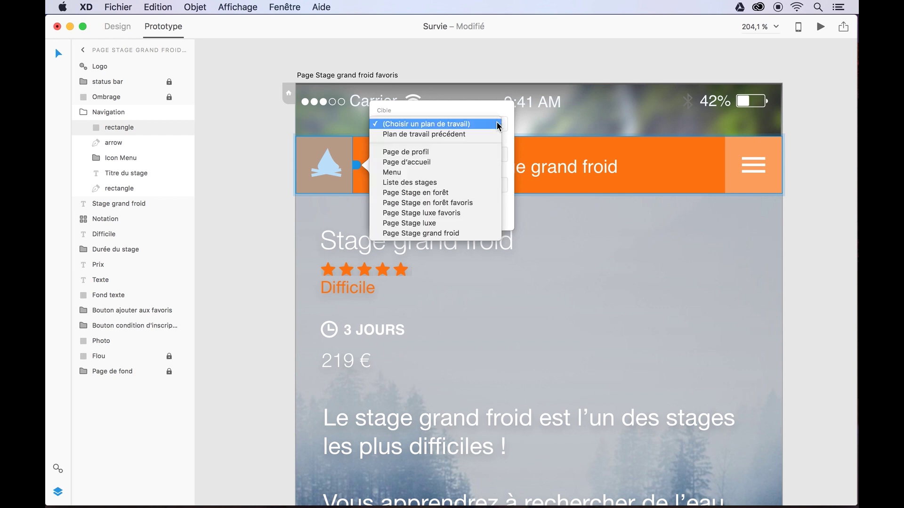
{"action": "left_click", "coordinate": [401, 162]}
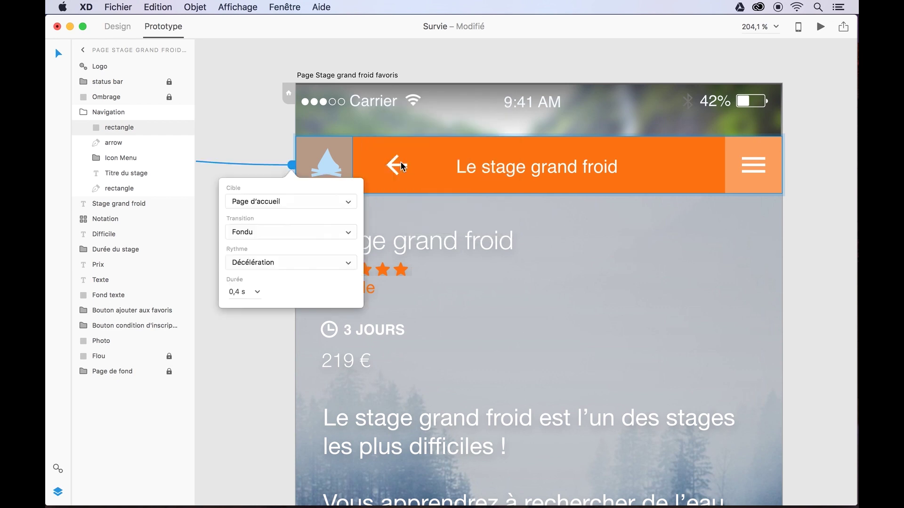
{"action": "left_click", "coordinate": [347, 233]}
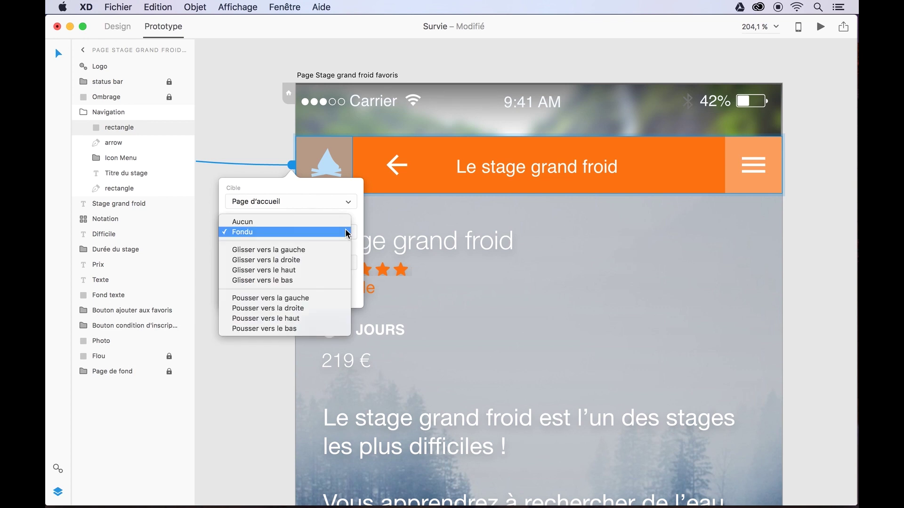
{"action": "left_click", "coordinate": [281, 278]}
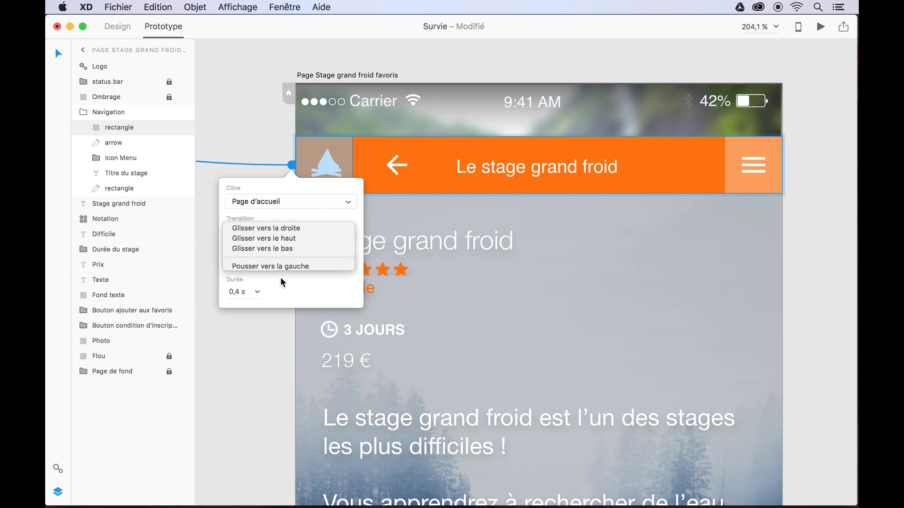
{"action": "left_click", "coordinate": [277, 297]}
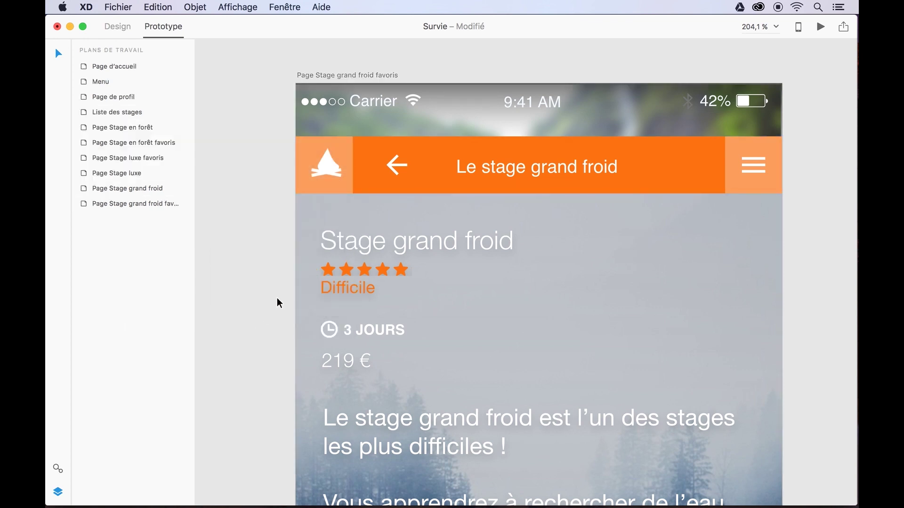
Step: Link the back arrow on Page Stage grand froid favoris to Liste des stages with the Glisser vers la gauche transition
{"action": "double_click", "coordinate": [391, 164]}
{"action": "left_click", "coordinate": [410, 165]}
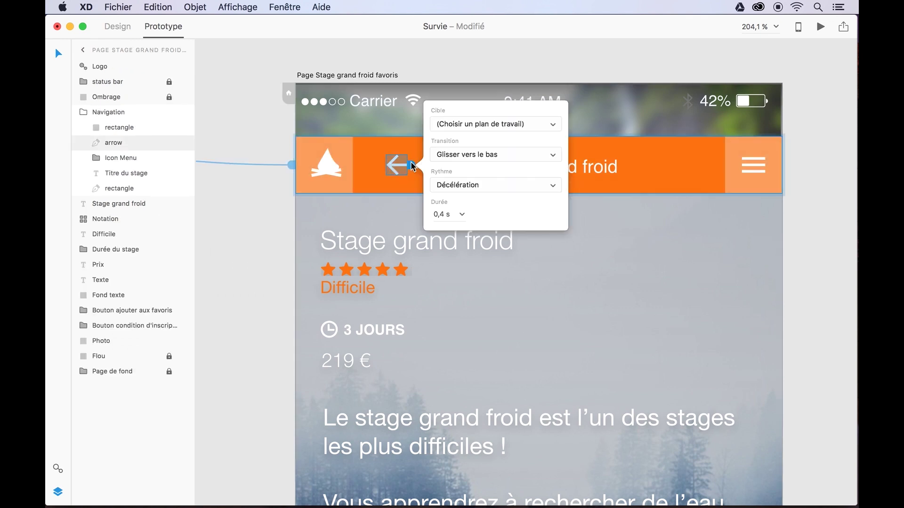
{"action": "left_click", "coordinate": [507, 155]}
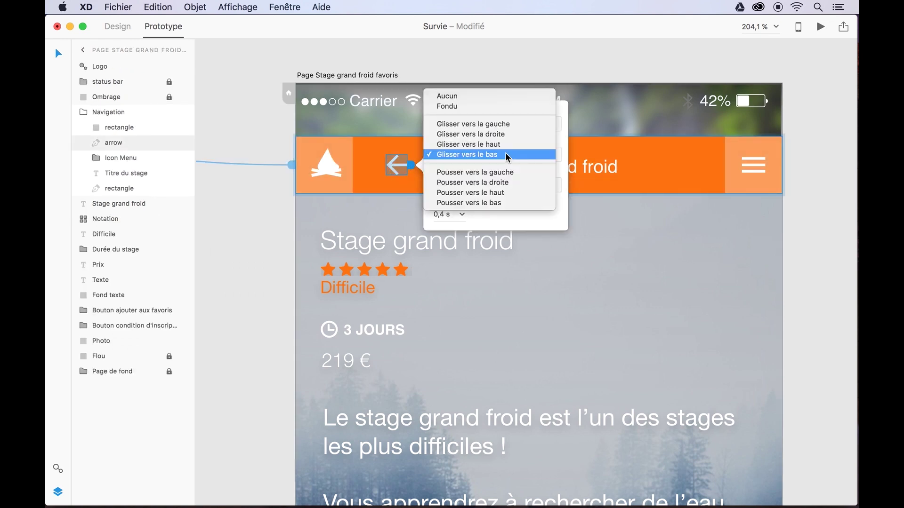
{"action": "left_click", "coordinate": [480, 126]}
{"action": "left_click", "coordinate": [468, 126]}
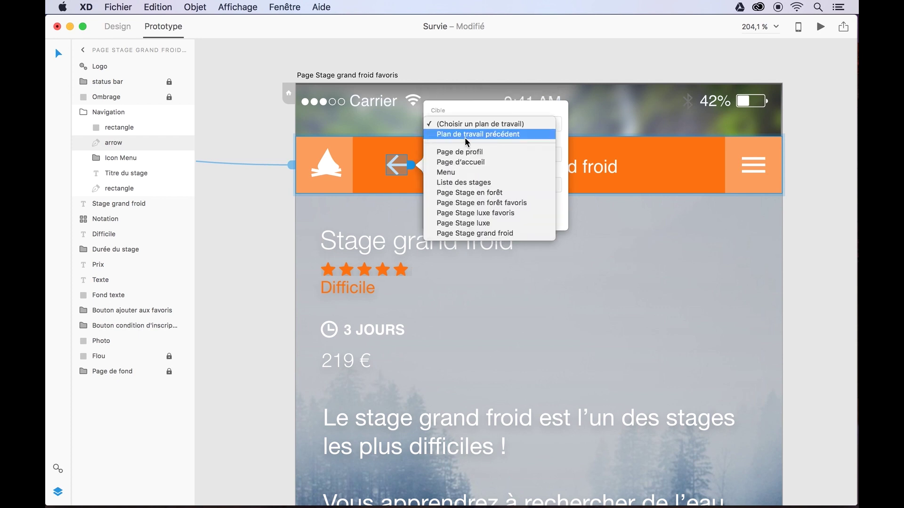
{"action": "left_click", "coordinate": [462, 186]}
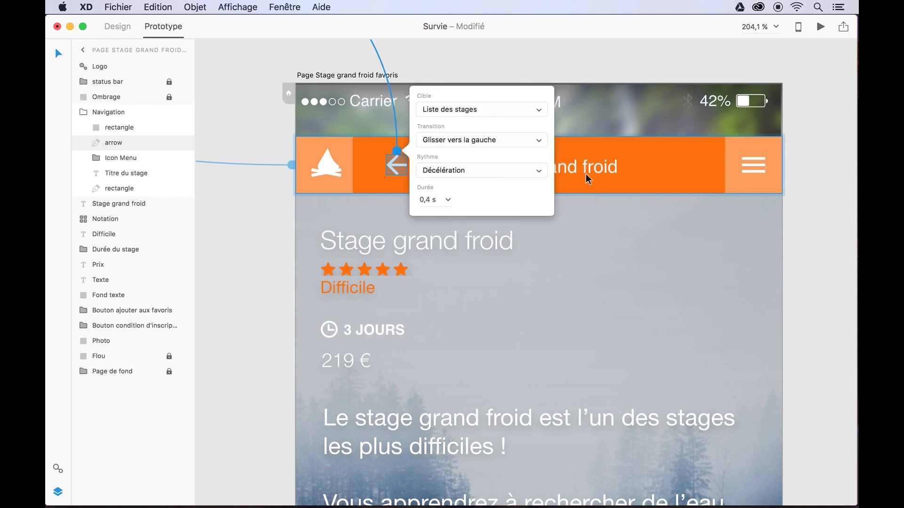
Step: Link the menu icon on Page Stage grand froid favoris to the Menu artboard with the Fondu transition
{"action": "left_click", "coordinate": [738, 154]}
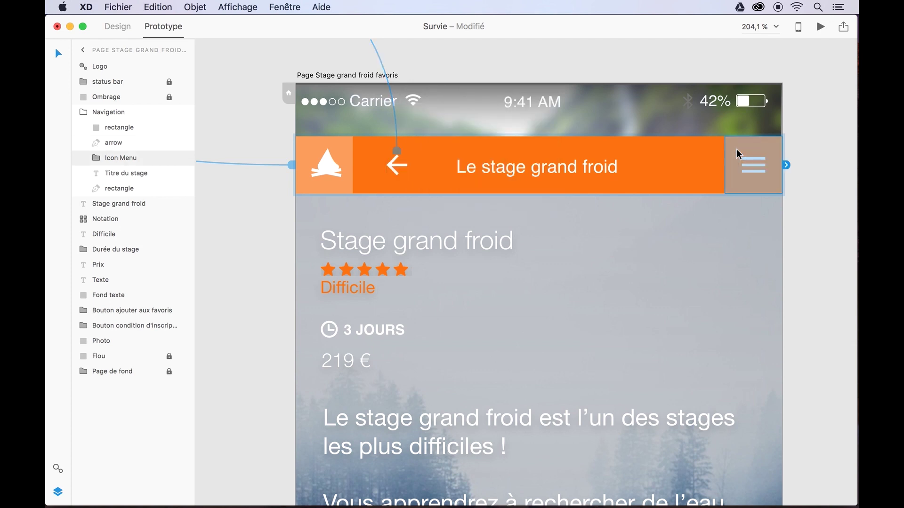
{"action": "left_click", "coordinate": [786, 165]}
{"action": "left_click", "coordinate": [727, 127]}
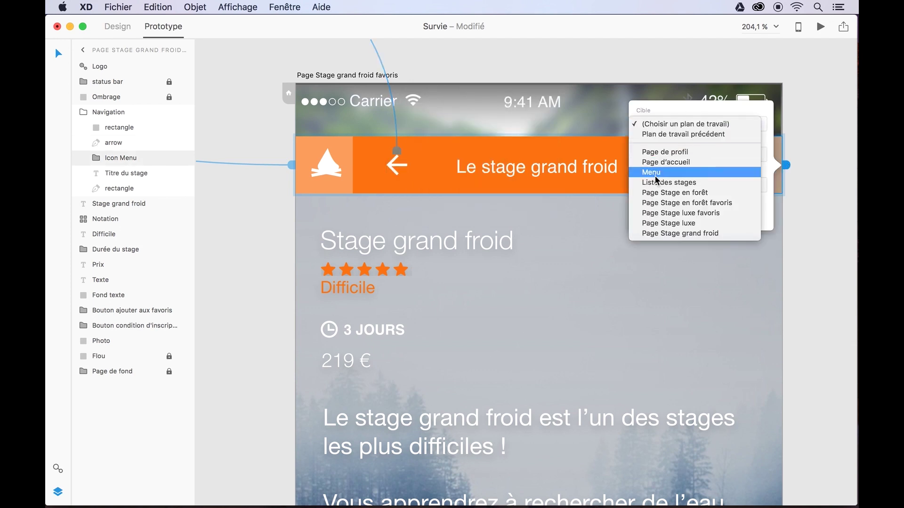
{"action": "left_click", "coordinate": [654, 173]}
{"action": "left_click", "coordinate": [719, 122]}
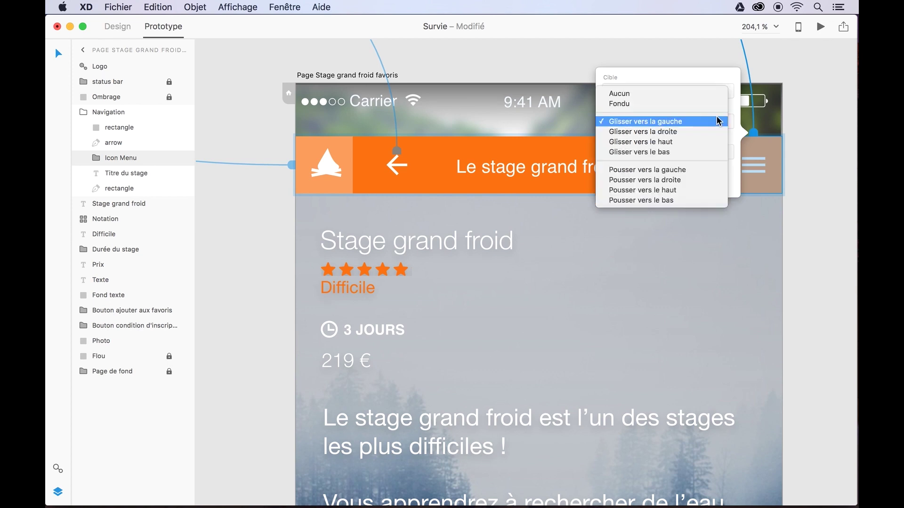
{"action": "left_click", "coordinate": [620, 103]}
{"action": "left_click", "coordinate": [794, 114]}
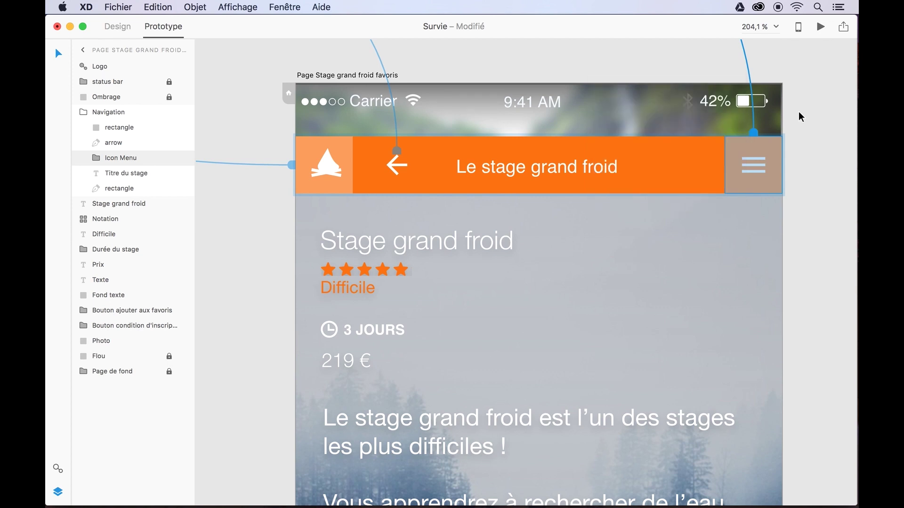
Step: Link the Ajouter à mes favoris button on Page Stage grand froid to Page Stage grand froid favoris with a Fondu transition
{"action": "scroll", "coordinate": [235, 117], "scroll_direction": "down", "scroll_amount": 5}
{"action": "scroll", "coordinate": [235, 117], "scroll_direction": "left", "scroll_amount": 5}
{"action": "scroll", "coordinate": [235, 117], "scroll_direction": "down", "scroll_amount": 2}
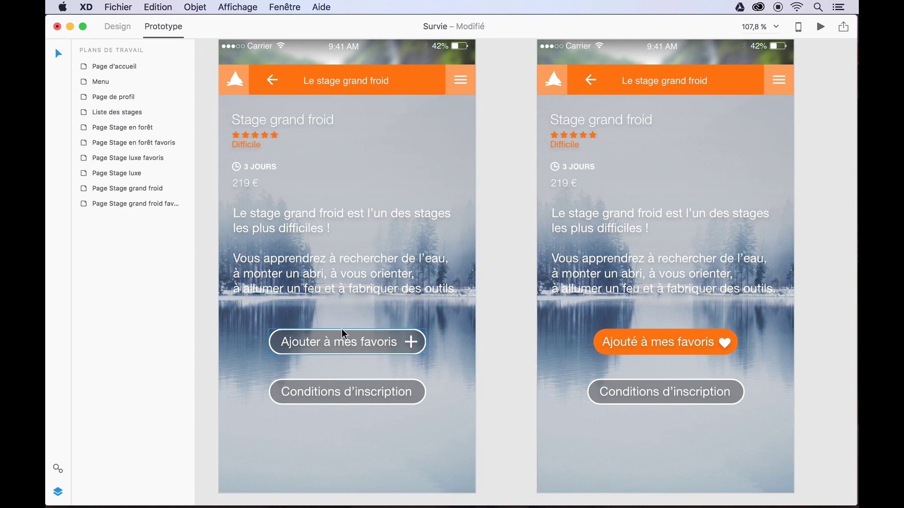
{"action": "left_click", "coordinate": [342, 329]}
{"action": "left_click_drag", "start_coordinate": [431, 342], "coordinate": [537, 349]}
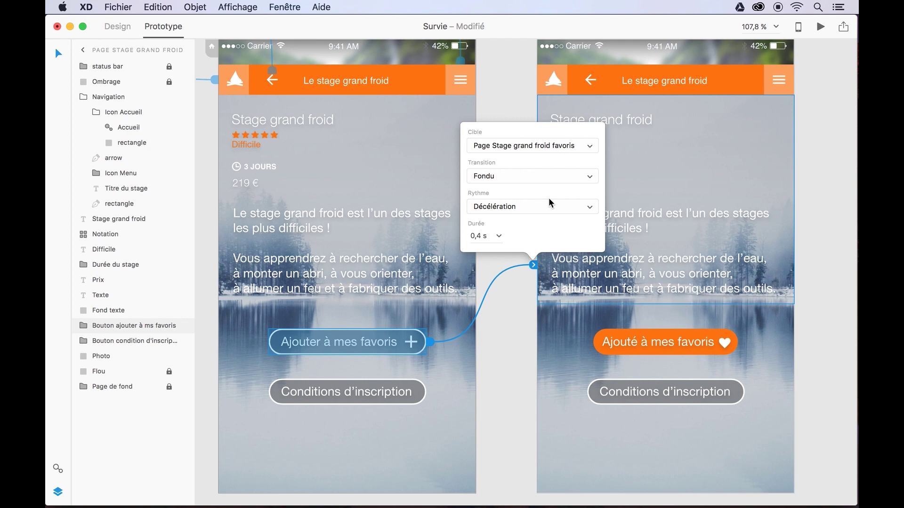
{"action": "left_click", "coordinate": [511, 331]}
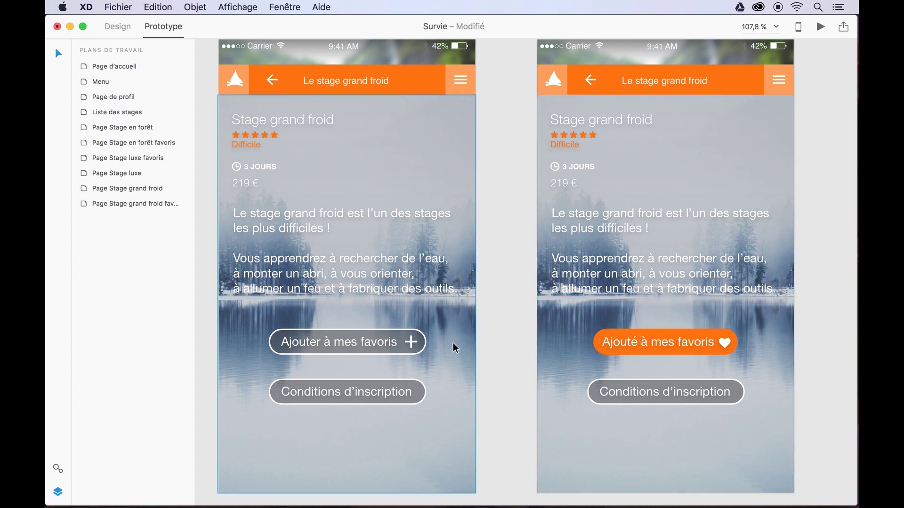
Step: Link the Ajouté à mes favoris button back to Page Stage grand froid with a Fondu transition and save the document
{"action": "left_click", "coordinate": [627, 333]}
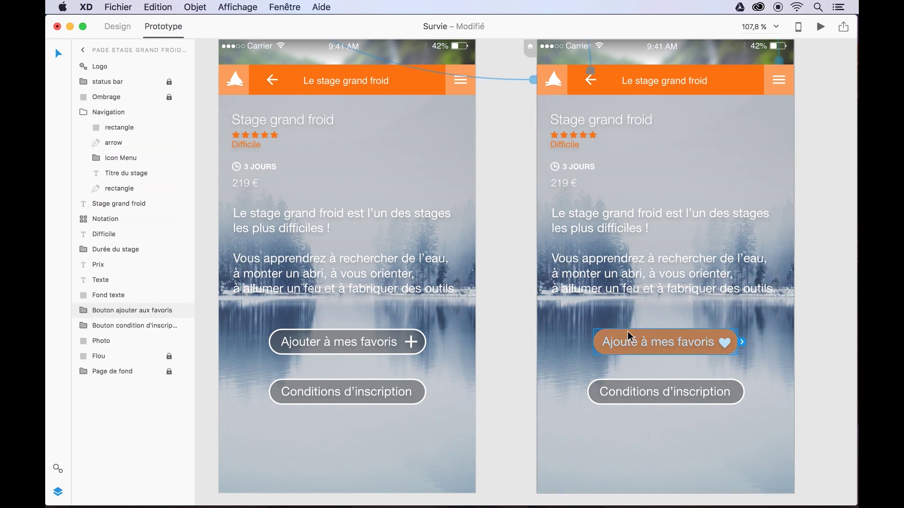
{"action": "left_click_drag", "start_coordinate": [745, 345], "coordinate": [475, 298]}
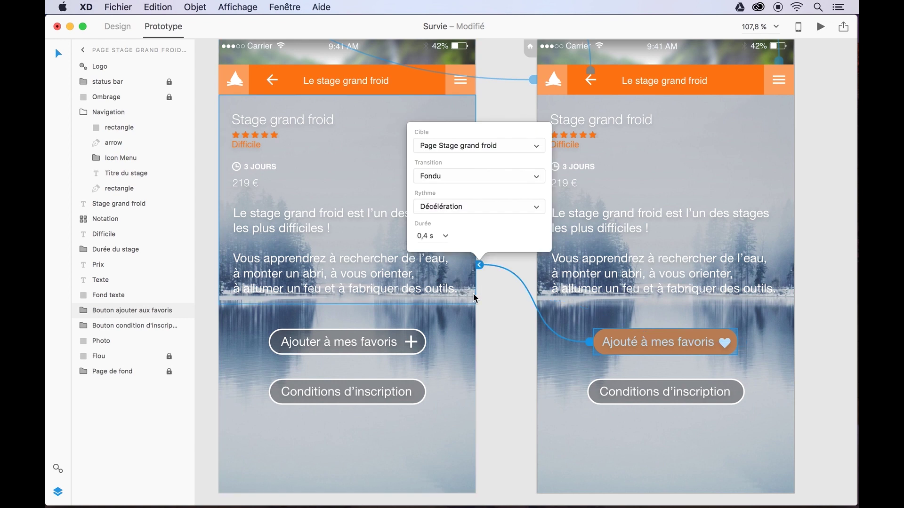
{"action": "left_click", "coordinate": [507, 319]}
{"action": "key", "text": "super+s"}
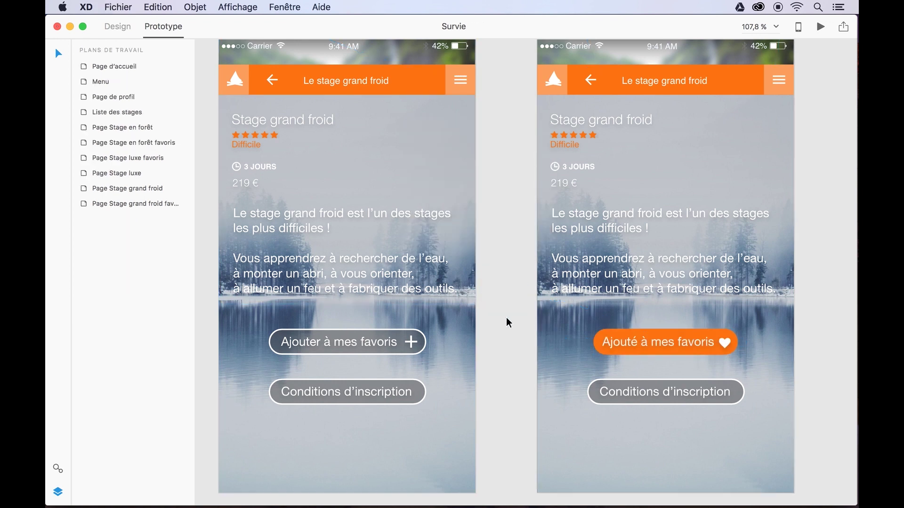
Step: Review the links of the Liste des stages artboard and check its scrolling settings in Design mode, returning to Prototype mode
{"action": "scroll", "coordinate": [506, 319], "scroll_direction": "down", "scroll_amount": 5}
{"action": "scroll", "coordinate": [507, 319], "scroll_direction": "up", "scroll_amount": 3}
{"action": "scroll", "coordinate": [507, 320], "scroll_direction": "left", "scroll_amount": 3}
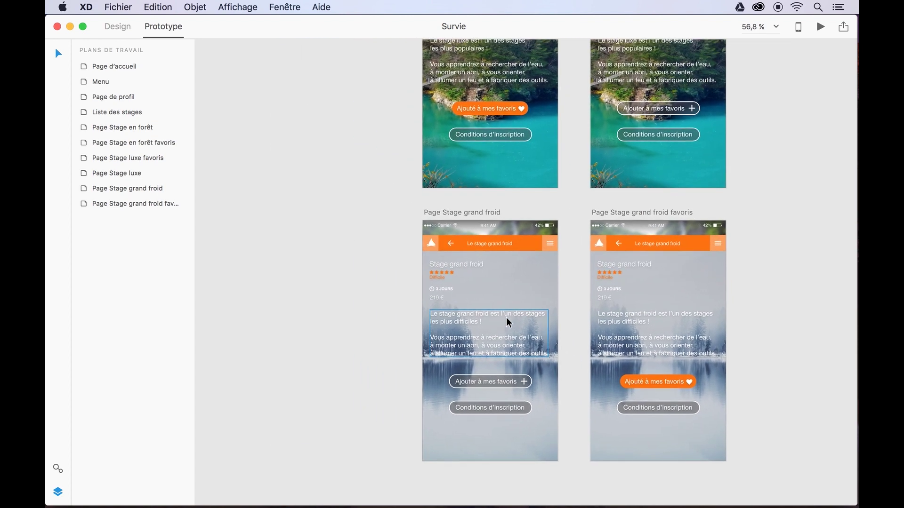
{"action": "scroll", "coordinate": [506, 317], "scroll_direction": "down", "scroll_amount": 5}
{"action": "scroll", "coordinate": [507, 318], "scroll_direction": "up", "scroll_amount": 5}
{"action": "scroll", "coordinate": [507, 318], "scroll_direction": "left", "scroll_amount": 3}
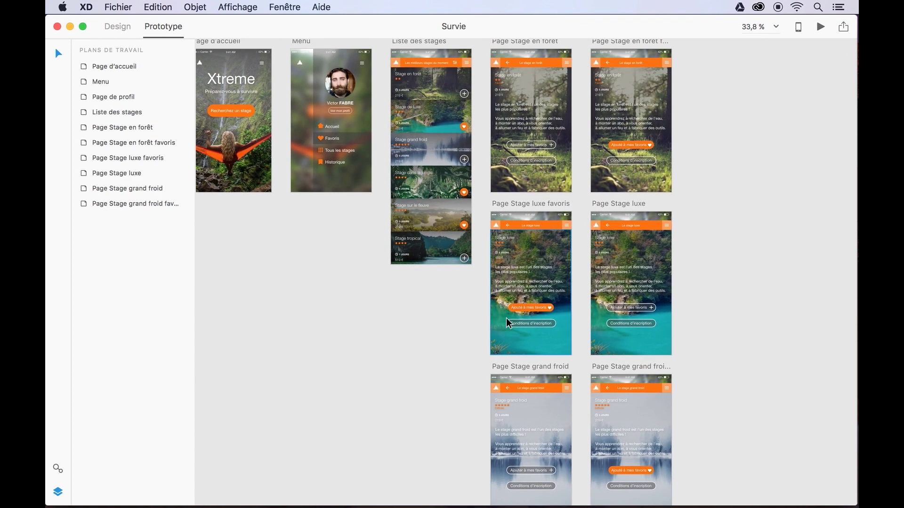
{"action": "scroll", "coordinate": [507, 317], "scroll_direction": "up", "scroll_amount": 2}
{"action": "scroll", "coordinate": [507, 318], "scroll_direction": "up", "scroll_amount": 3}
{"action": "scroll", "coordinate": [507, 318], "scroll_direction": "left", "scroll_amount": 2}
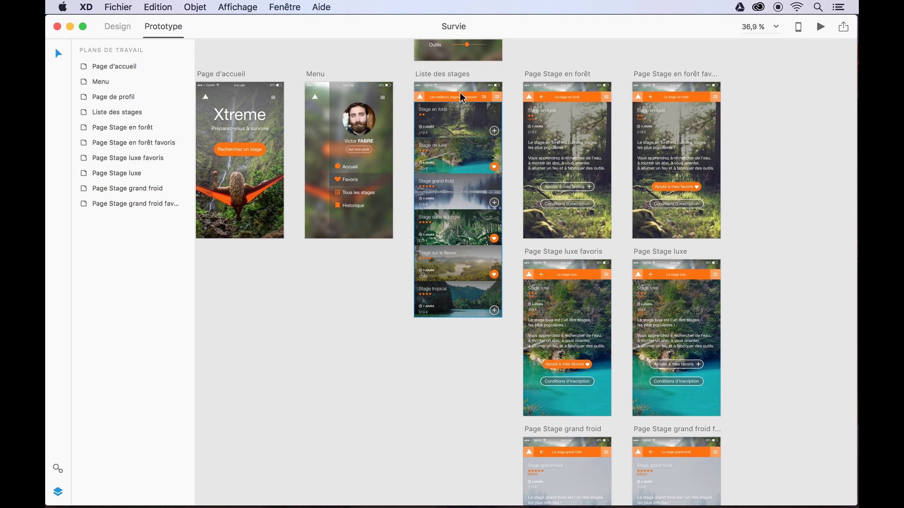
{"action": "left_click", "coordinate": [431, 74]}
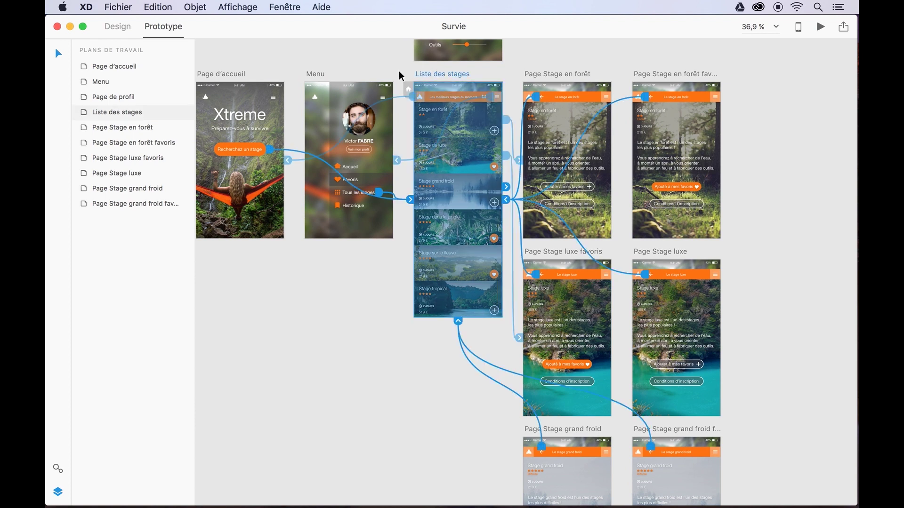
{"action": "left_click", "coordinate": [122, 29]}
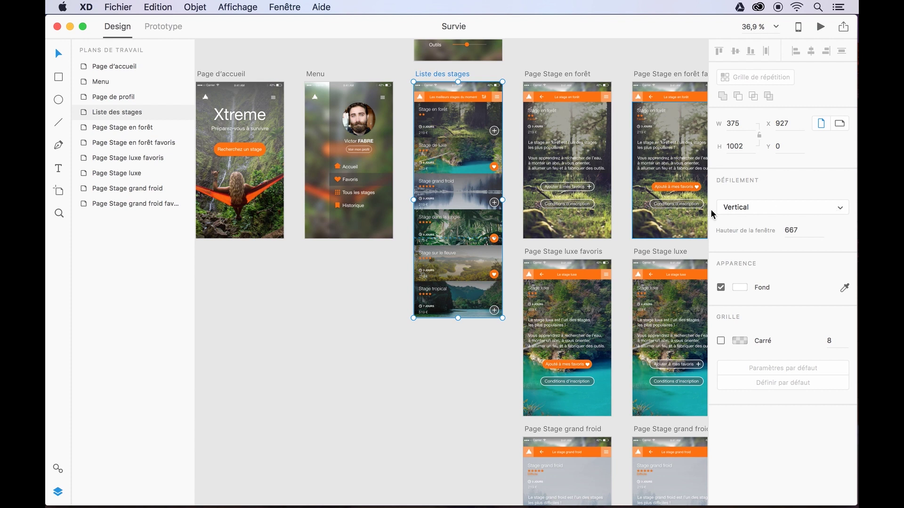
{"action": "left_click", "coordinate": [164, 26]}
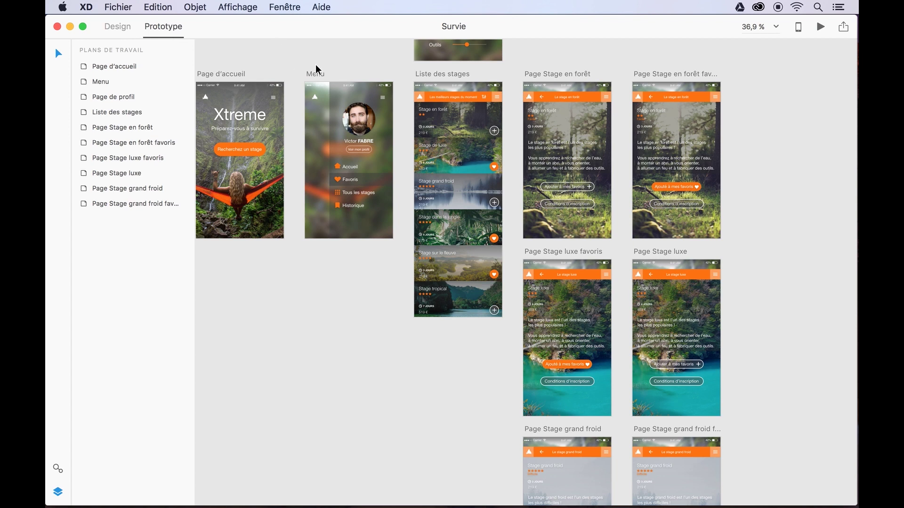
Step: Preview the prototype from Page d'accueil, open the course list and check that it scrolls down to Stage tropical and back
{"action": "left_click", "coordinate": [821, 27]}
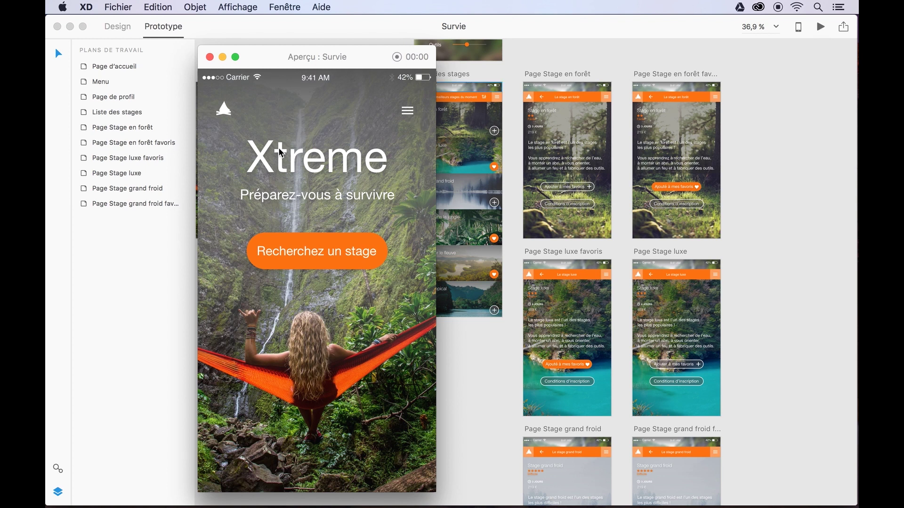
{"action": "scroll", "coordinate": [296, 249], "scroll_direction": "down", "scroll_amount": 2}
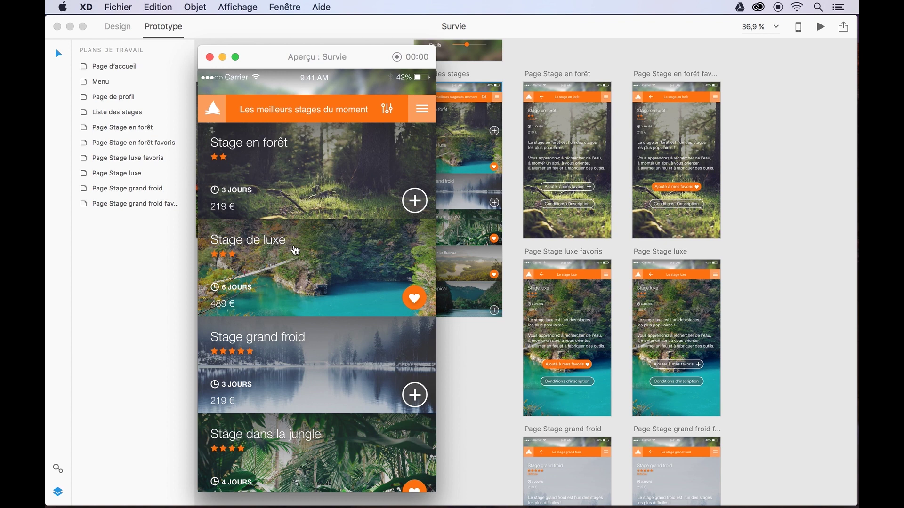
{"action": "scroll", "coordinate": [295, 250], "scroll_direction": "down", "scroll_amount": 6}
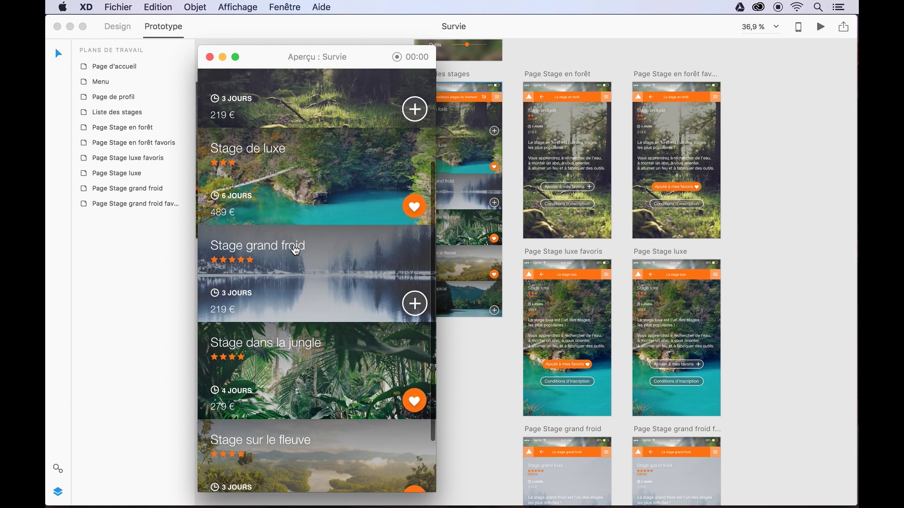
{"action": "scroll", "coordinate": [295, 249], "scroll_direction": "down", "scroll_amount": 3}
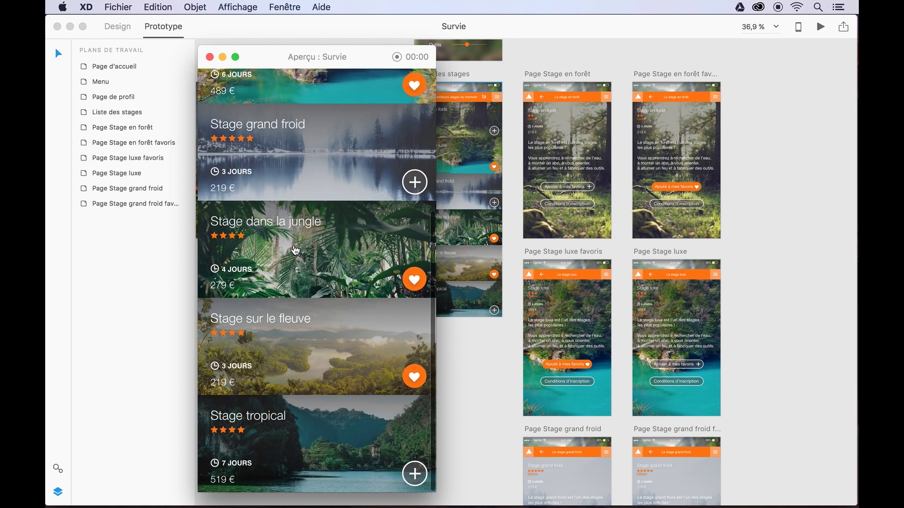
{"action": "scroll", "coordinate": [295, 250], "scroll_direction": "up", "scroll_amount": 8}
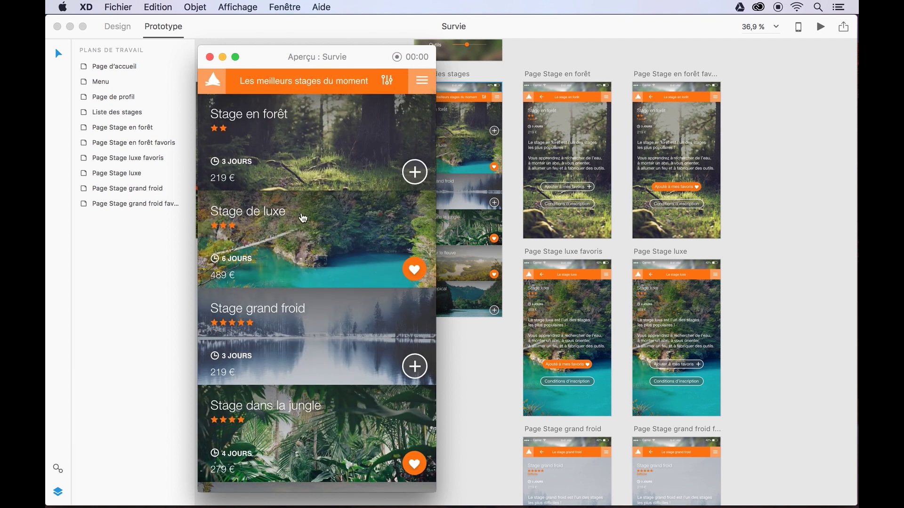
Step: Test the Stage en forêt page in the preview by toggling its favourites button and returning to the course list
{"action": "left_click", "coordinate": [311, 153]}
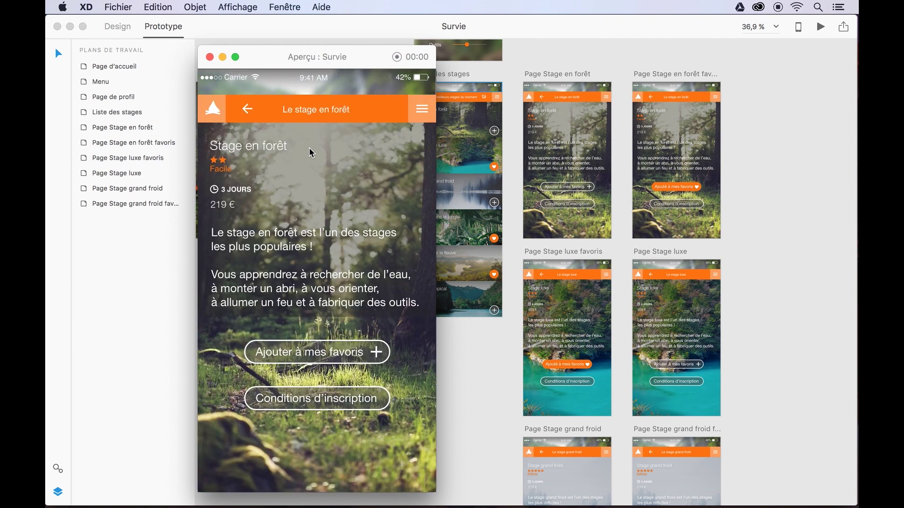
{"action": "left_click", "coordinate": [273, 354]}
{"action": "left_click", "coordinate": [273, 354]}
{"action": "left_click", "coordinate": [247, 111]}
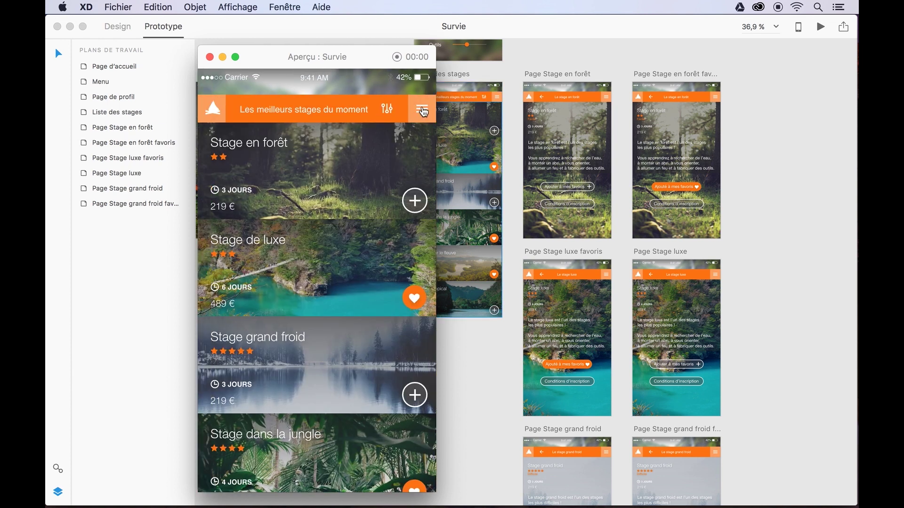
Step: Test the preview's links from Stage grand froid to the home page, through the menu to the profile page, and back home
{"action": "left_click", "coordinate": [314, 347]}
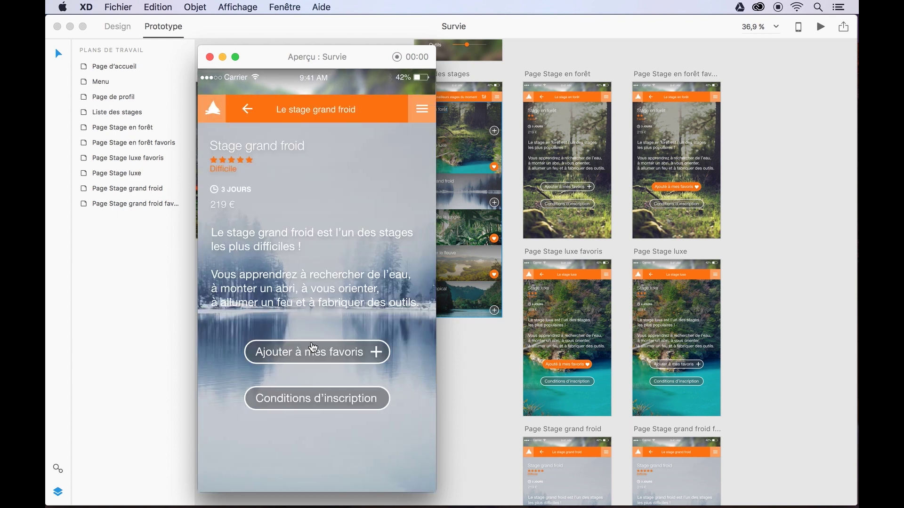
{"action": "left_click", "coordinate": [213, 109]}
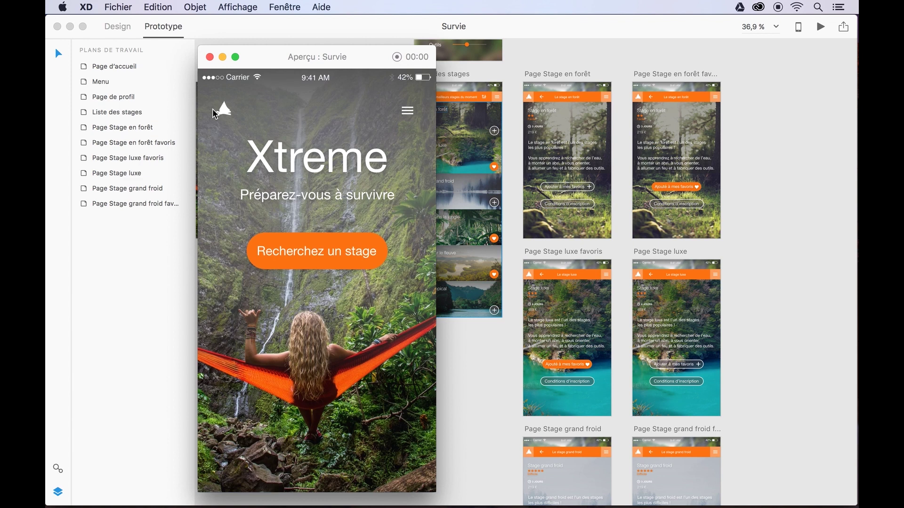
{"action": "left_click", "coordinate": [407, 115]}
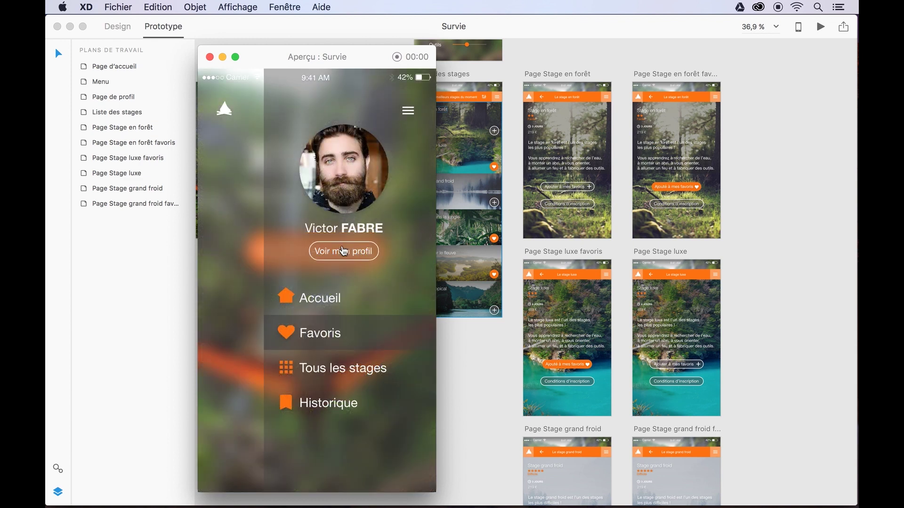
{"action": "left_click", "coordinate": [338, 254]}
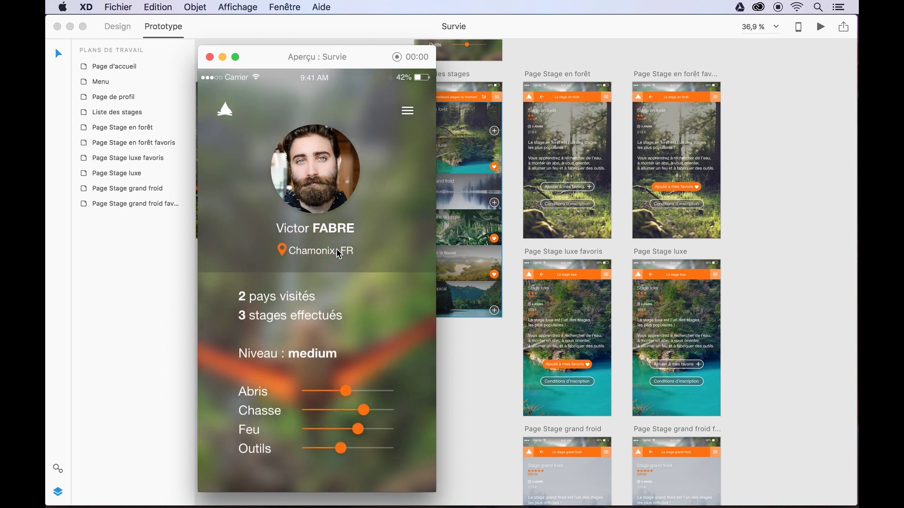
{"action": "left_click", "coordinate": [223, 111]}
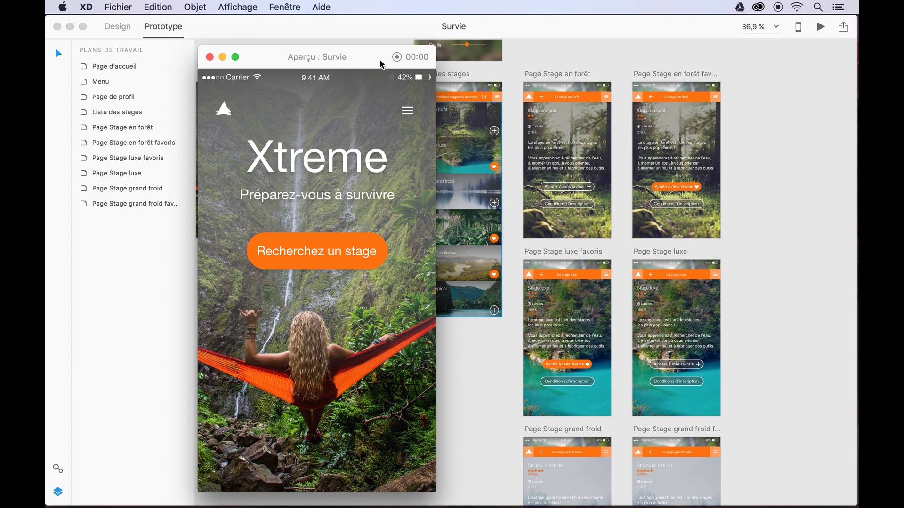
Step: Start recording the preview, open Stage en forêt from the course list, add it to favourites and return to the list
{"action": "left_click", "coordinate": [399, 56]}
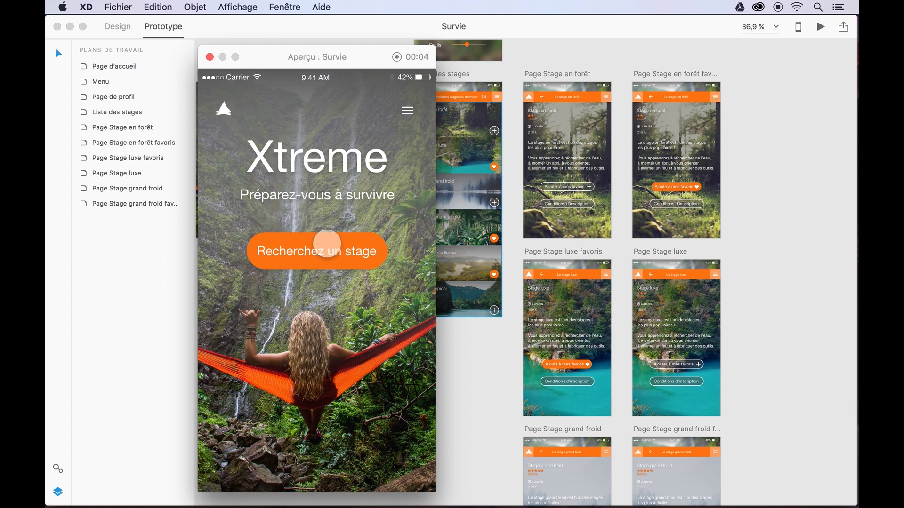
{"action": "left_click", "coordinate": [338, 245]}
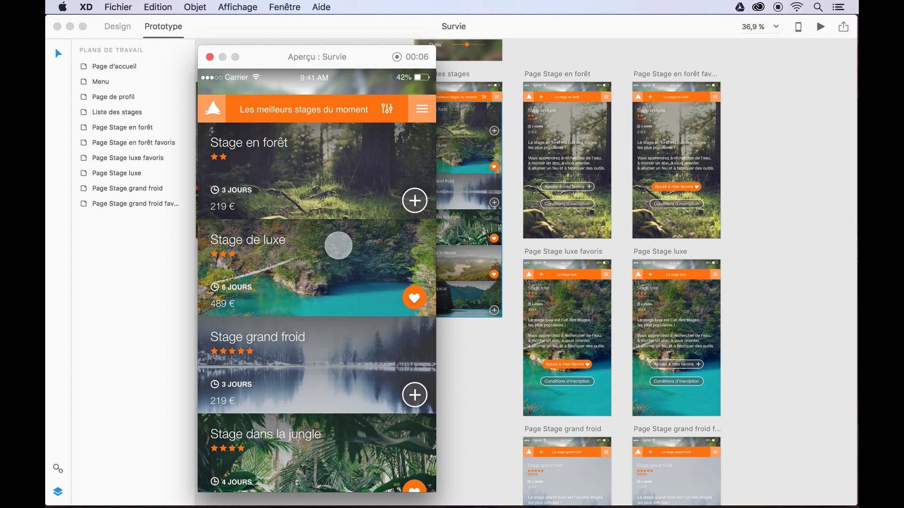
{"action": "left_click", "coordinate": [301, 172]}
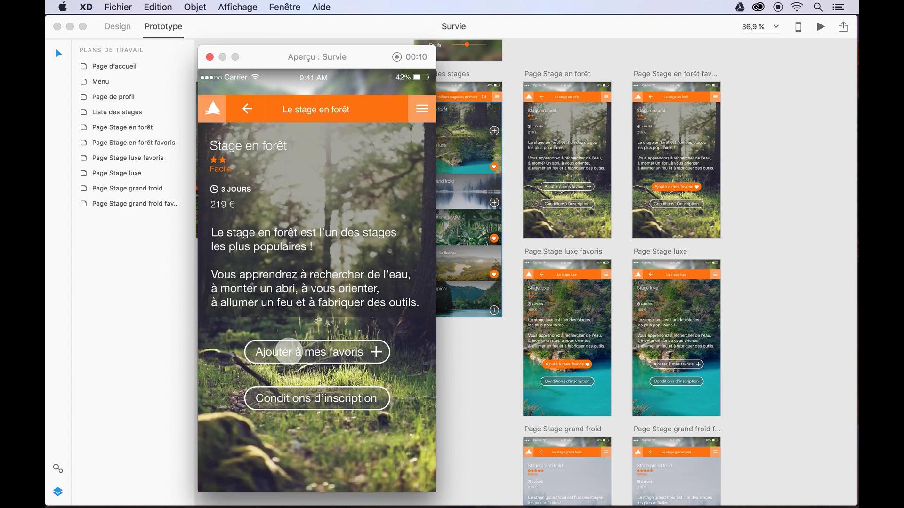
{"action": "left_click", "coordinate": [289, 352]}
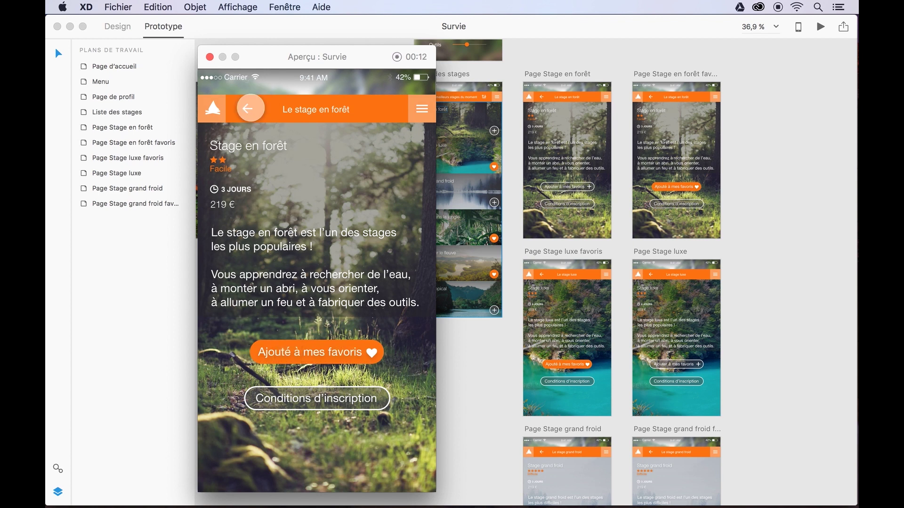
{"action": "left_click", "coordinate": [251, 108]}
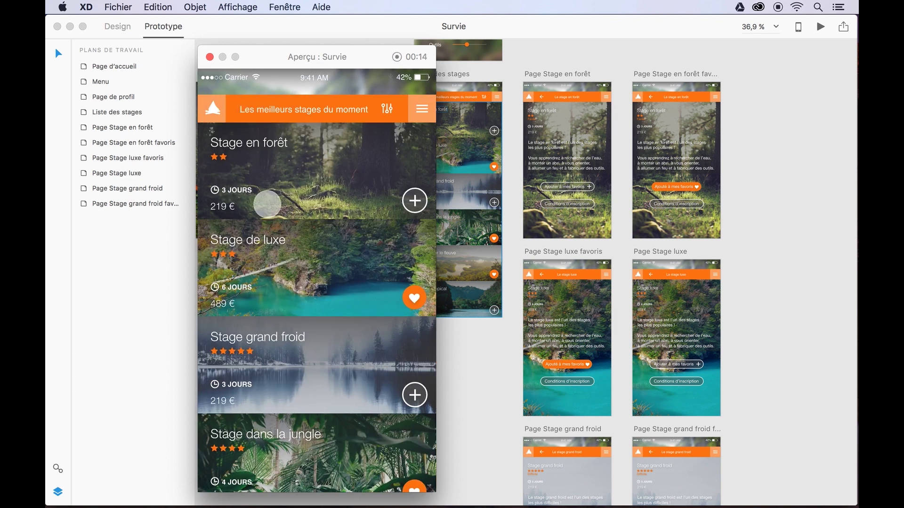
Step: Record the visit to Stage de luxe and the return home, and save the video as Survie in the 5. Adobe XD folder
{"action": "left_click", "coordinate": [269, 268]}
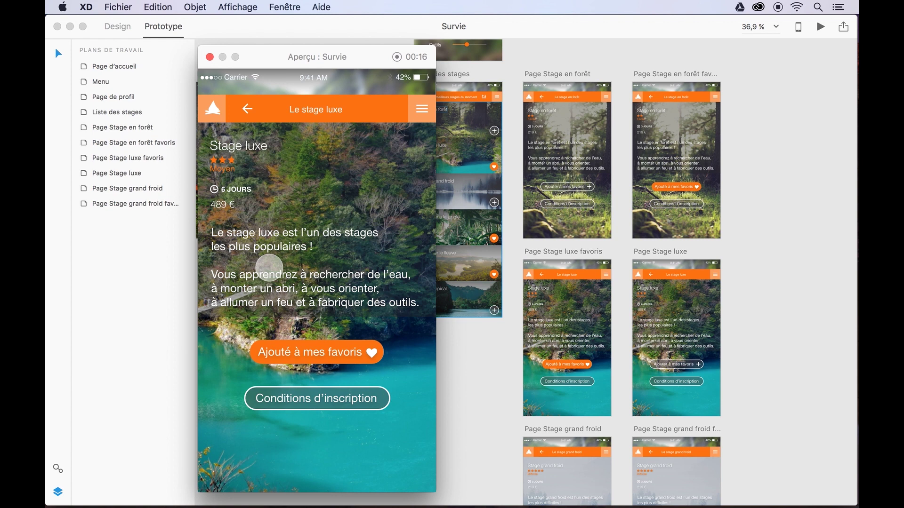
{"action": "left_click", "coordinate": [214, 115]}
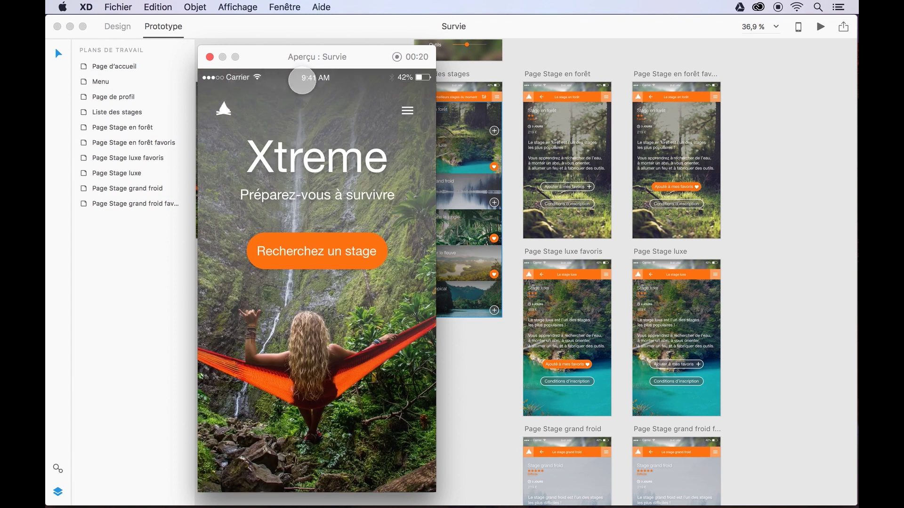
{"action": "left_click", "coordinate": [397, 56]}
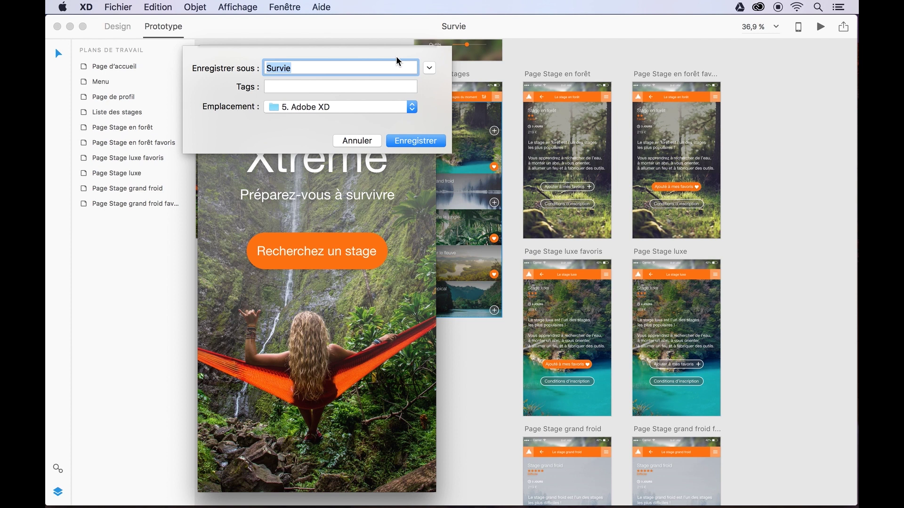
{"action": "key", "text": "Return"}
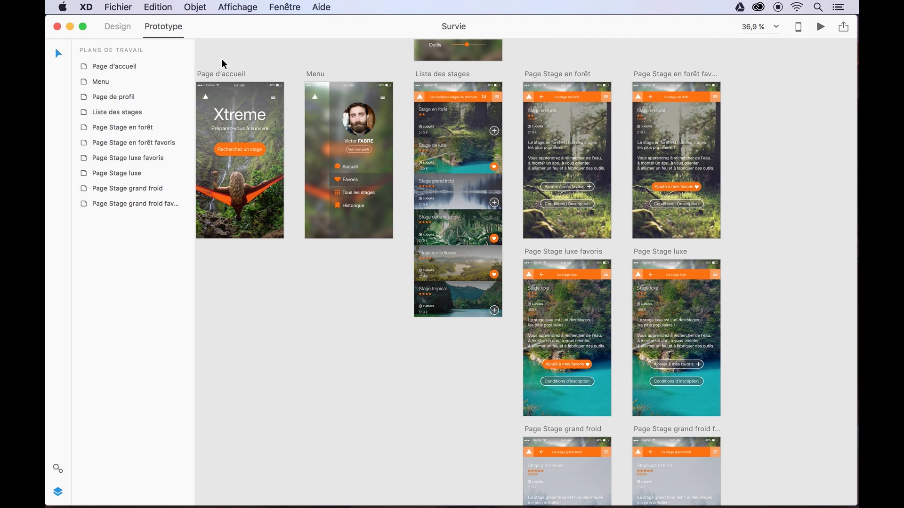
Step: Check the instructions for previewing on a mobile device and return to Design mode
{"action": "left_click", "coordinate": [799, 27]}
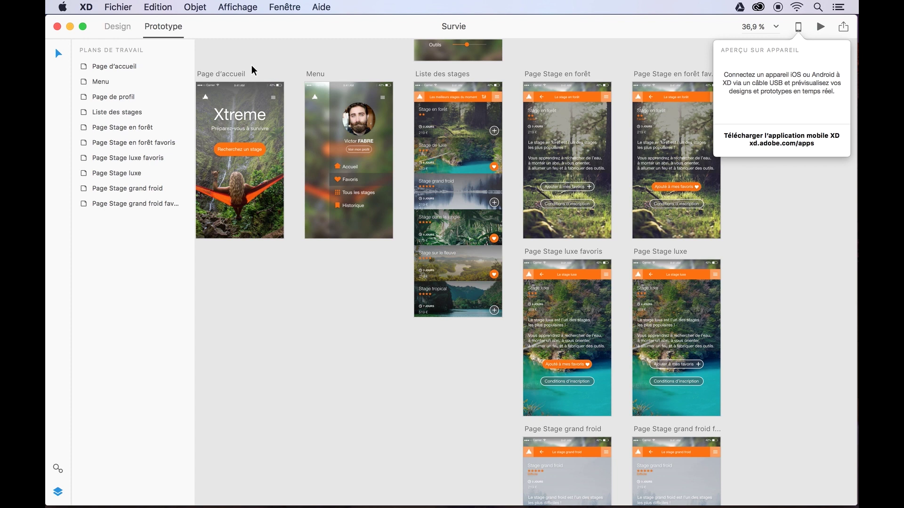
{"action": "left_click", "coordinate": [125, 31]}
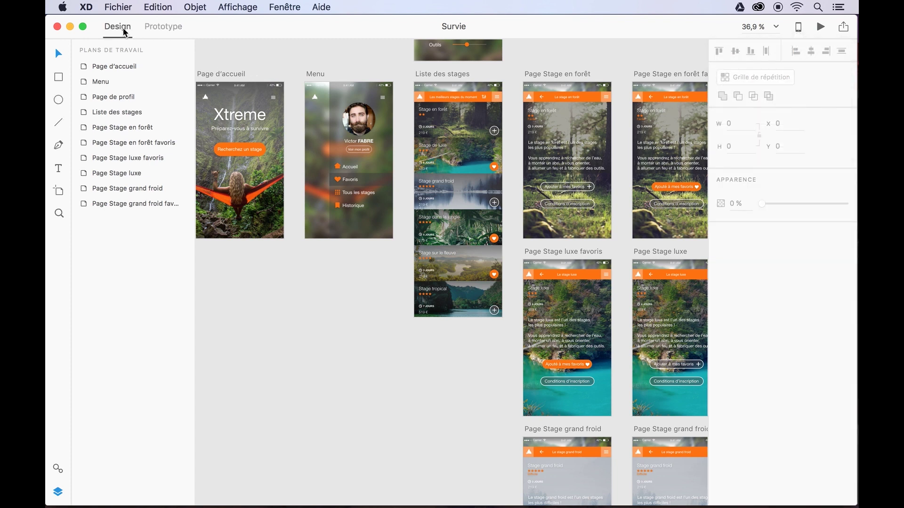